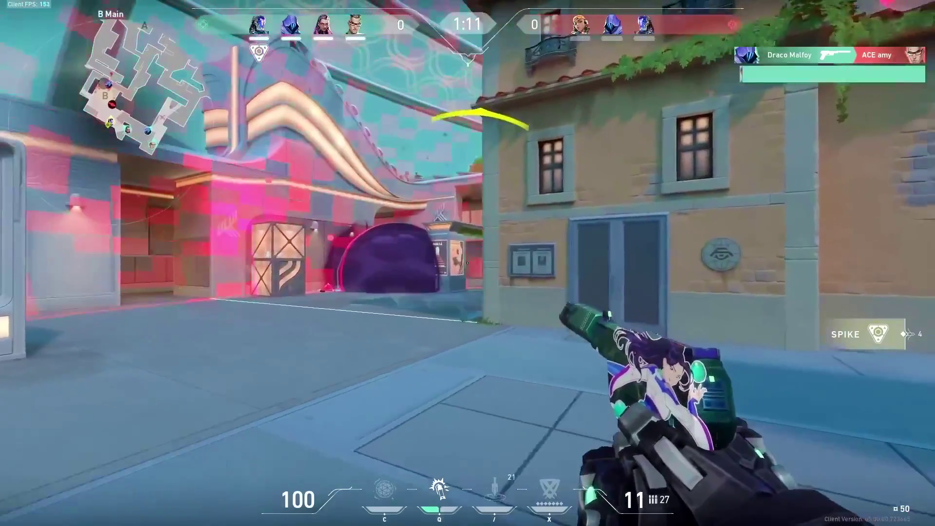
# Fire the pistol at the enemy repeatedly, then reload
pyautogui.click(468, 263)
pyautogui.click(467, 263)
pyautogui.click(468, 263)
pyautogui.click(468, 263)
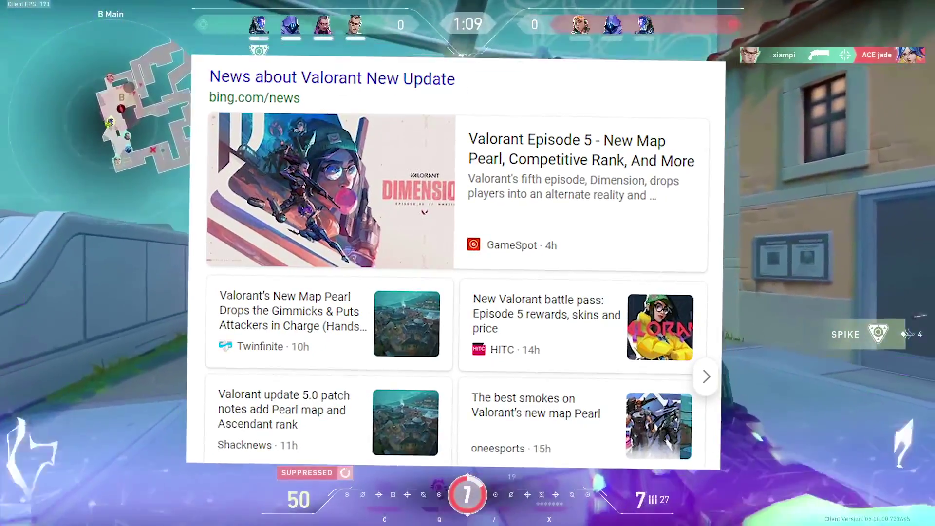
pyautogui.click(468, 263)
pyautogui.click(468, 263)
pyautogui.click(468, 263)
pyautogui.click(468, 263)
pyautogui.click(468, 263)
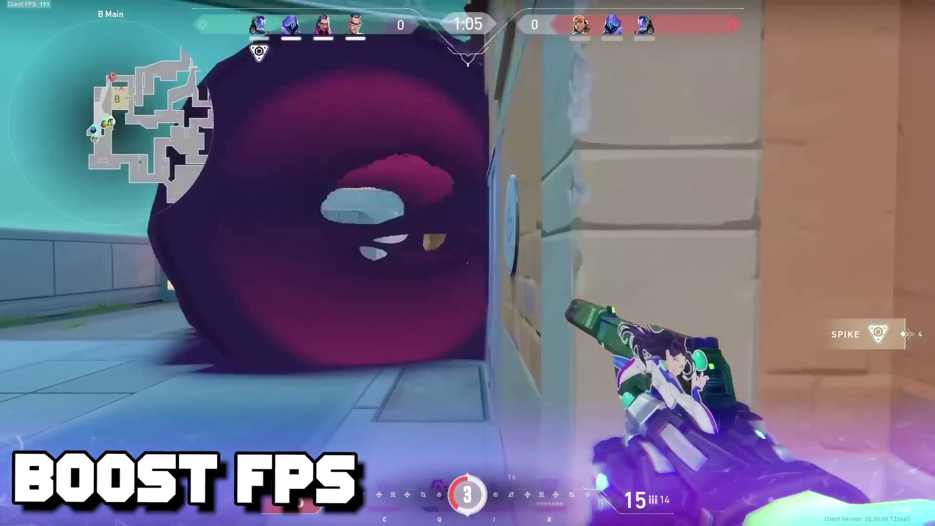
pyautogui.click(467, 263)
pyautogui.click(467, 263)
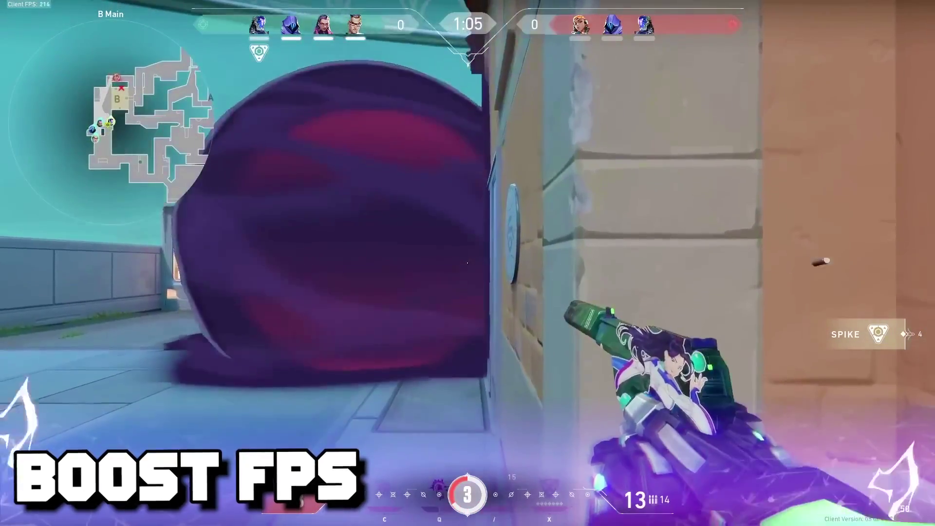
pyautogui.click(468, 263)
pyautogui.click(467, 263)
pyautogui.click(468, 263)
pyautogui.click(467, 263)
pyautogui.click(467, 263)
pyautogui.click(467, 263)
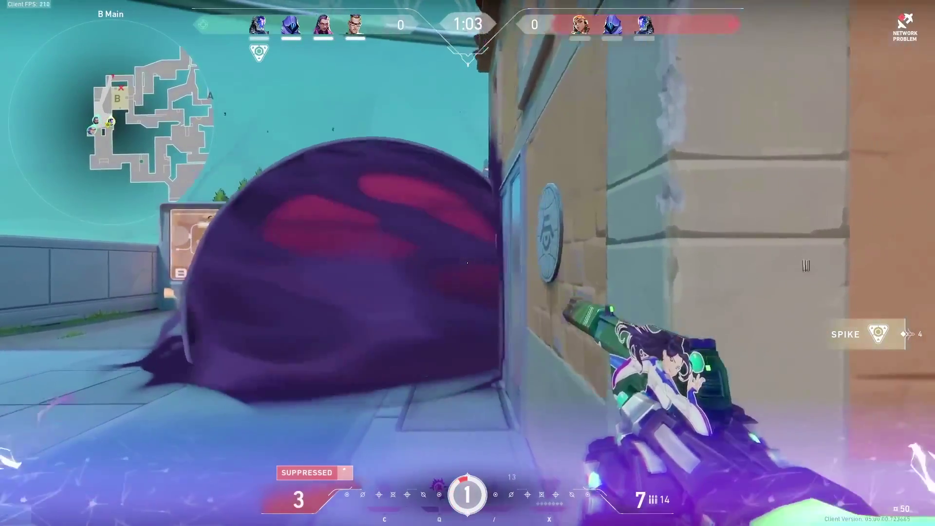
pyautogui.press('r')
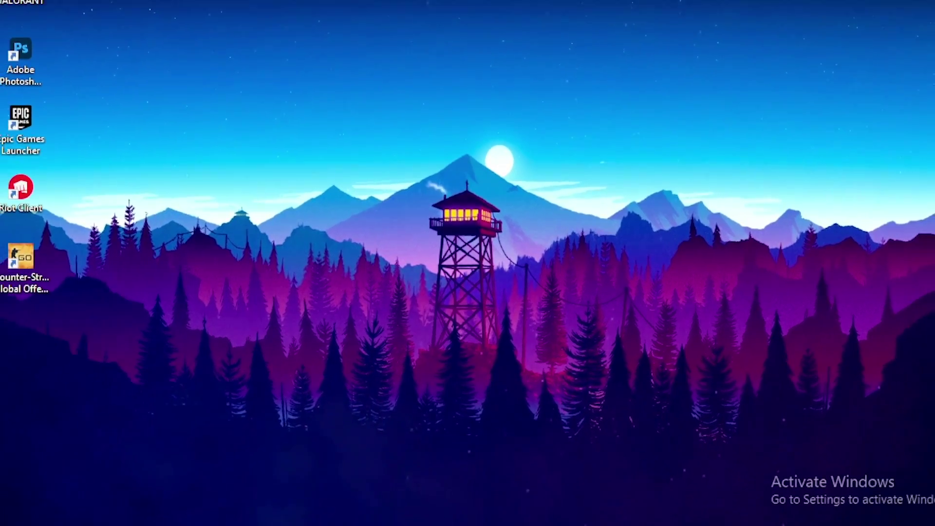
# Run %localappdata%\VALORANT from the Run dialog to open the local VALORANT folder
pyautogui.press('super')
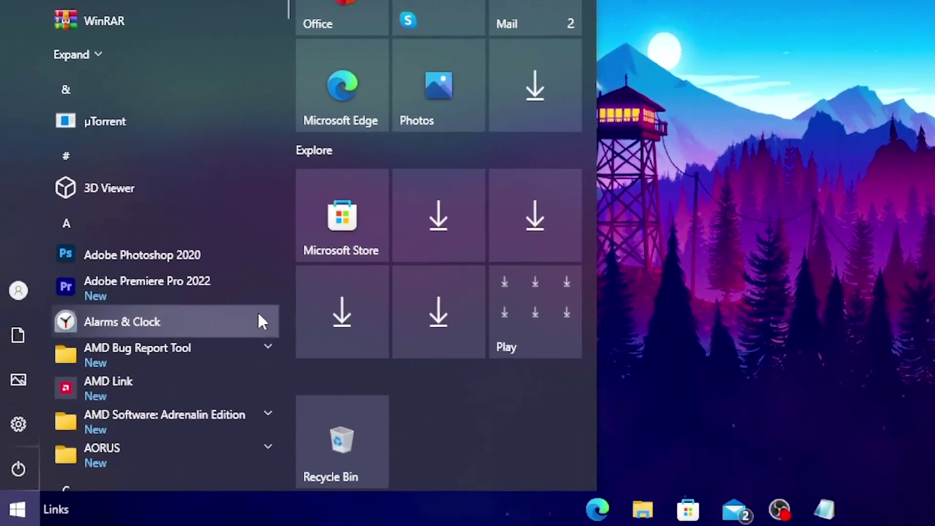
pyautogui.write('run')
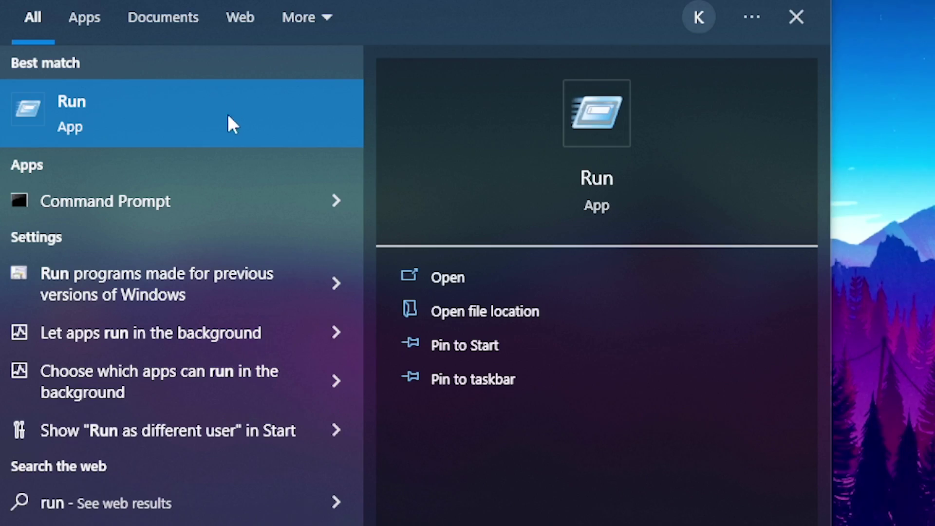
pyautogui.click(169, 109)
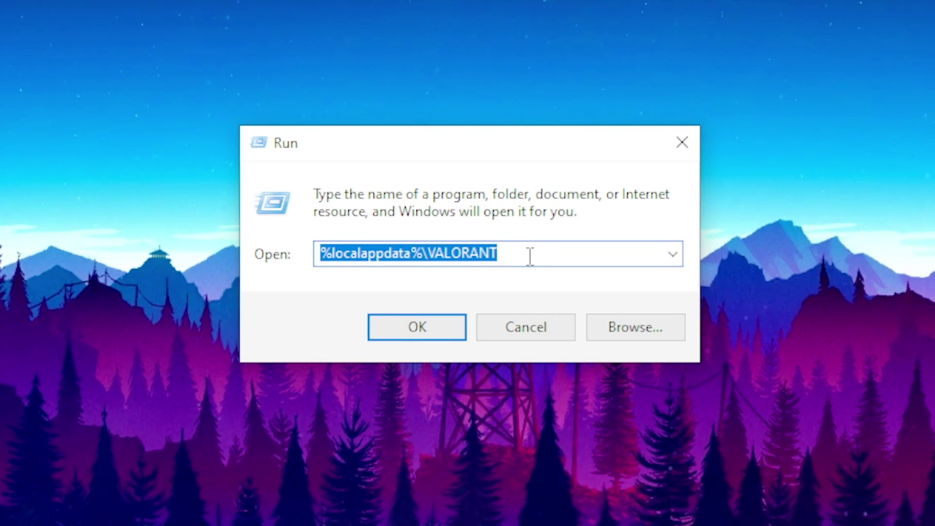
pyautogui.click(530, 256)
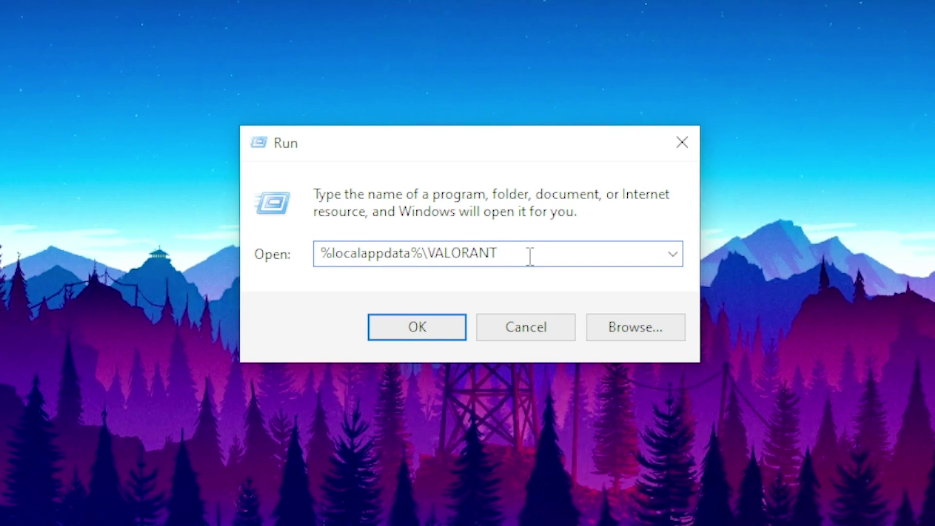
pyautogui.doubleClick(516, 262)
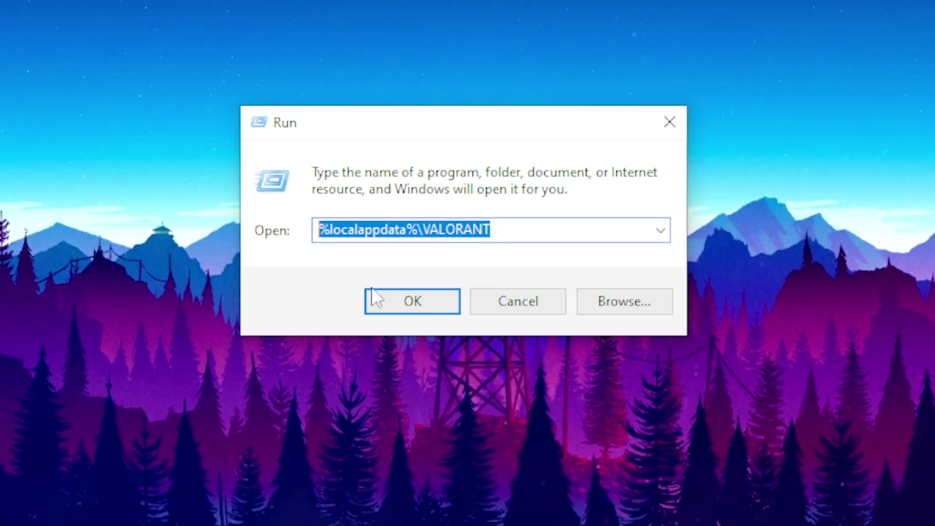
pyautogui.click(423, 310)
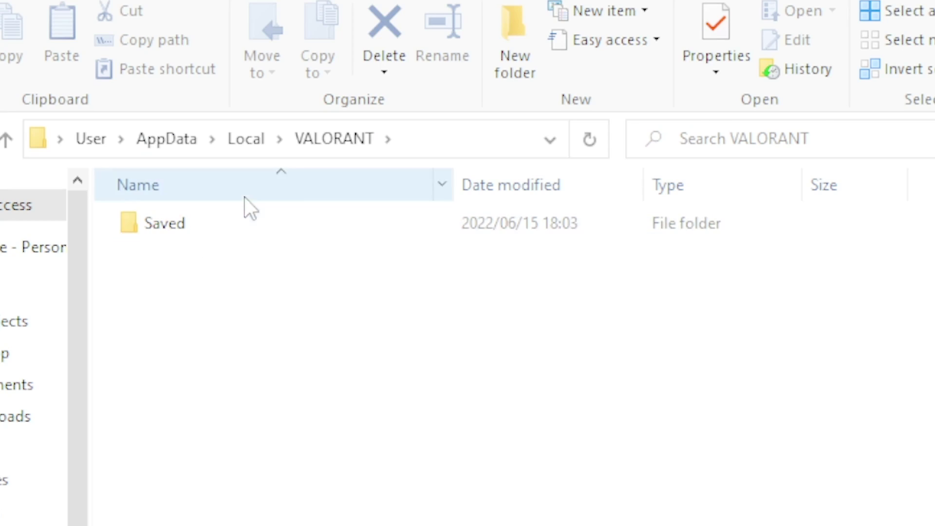
# Go through Saved, Config, the account folder and Windows, then open GameUserSettings.ini for editing
pyautogui.doubleClick(223, 214)
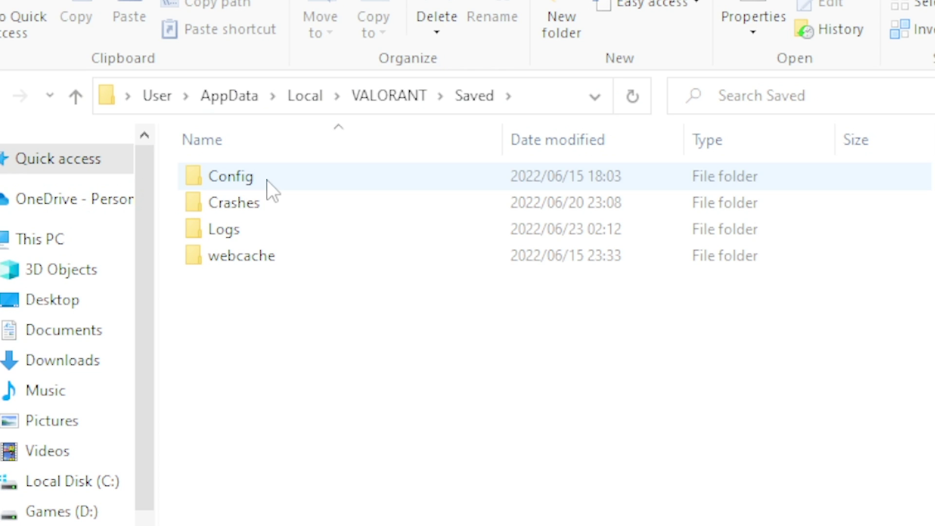
pyautogui.doubleClick(206, 226)
pyautogui.click(267, 176)
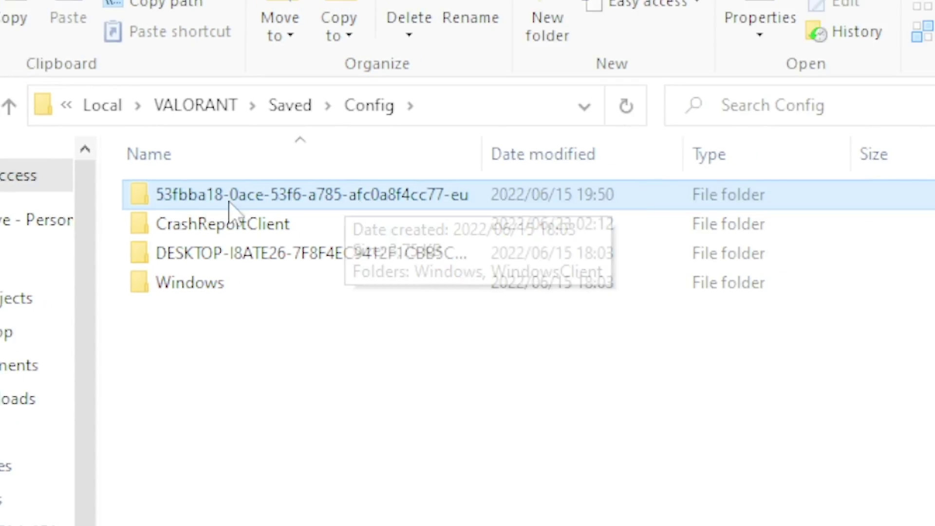
pyautogui.doubleClick(288, 198)
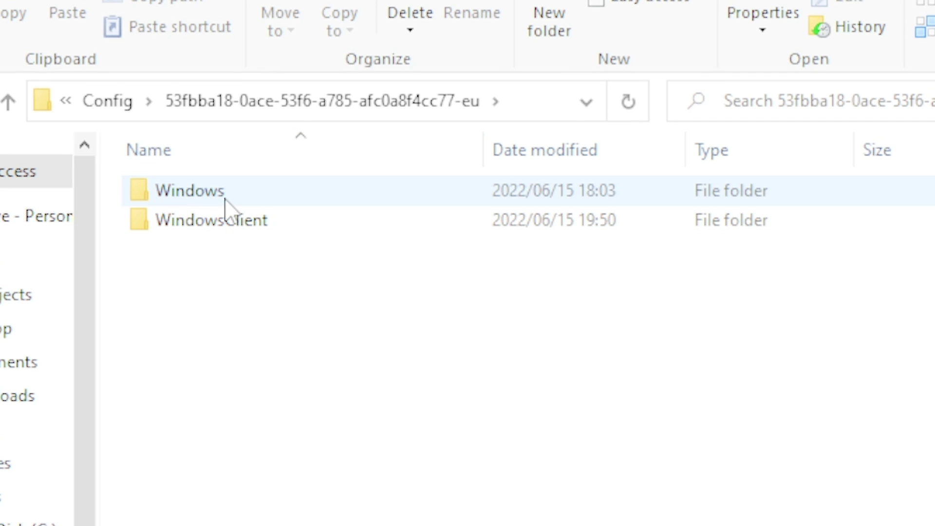
pyautogui.doubleClick(225, 200)
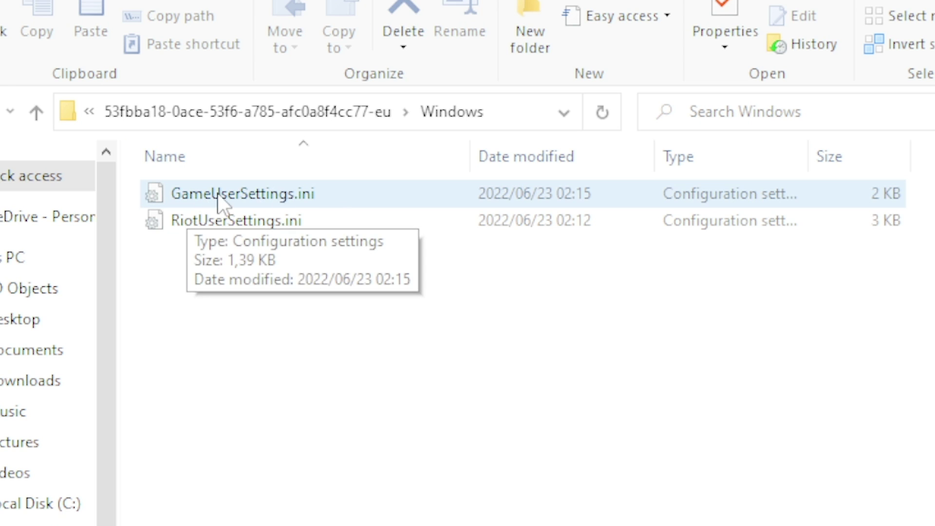
pyautogui.rightClick(218, 200)
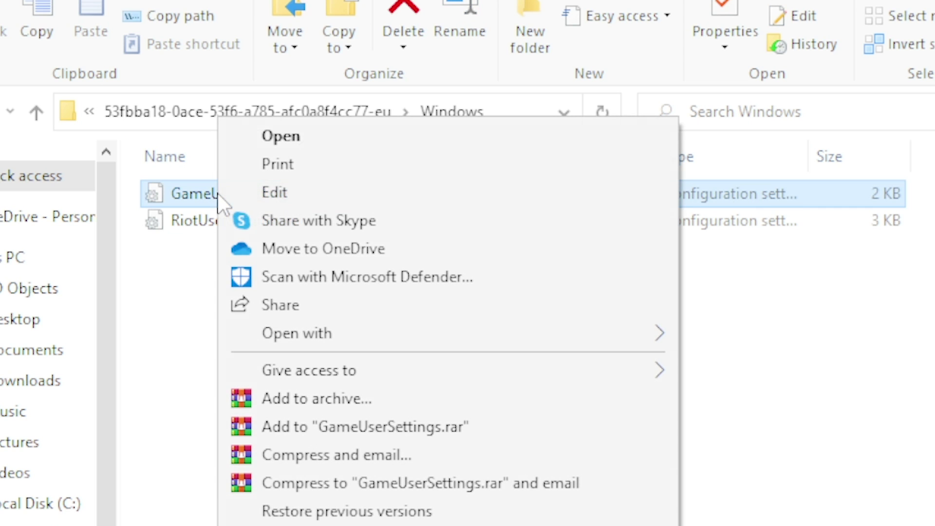
pyautogui.click(271, 192)
# Set every sg.*Quality value below ResolutionQuality to 0 and save GameUserSettings.ini
pyautogui.scroll(-12, 417, 190)
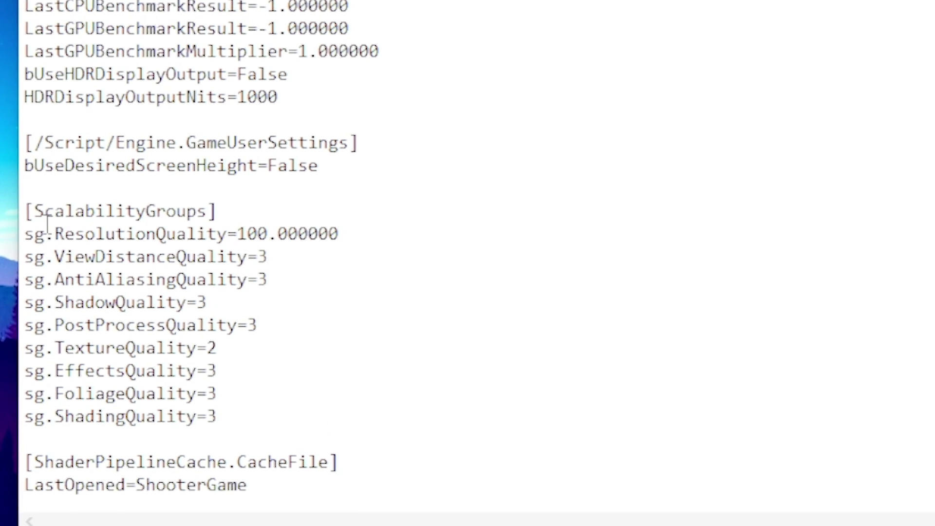
pyautogui.moveTo(32, 211); pyautogui.dragTo(171, 201)
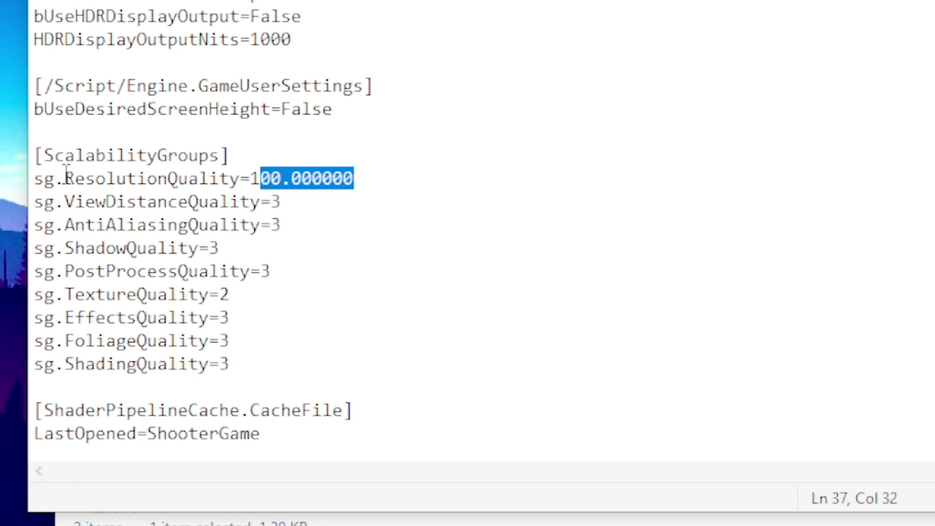
pyautogui.moveTo(52, 196); pyautogui.dragTo(340, 191)
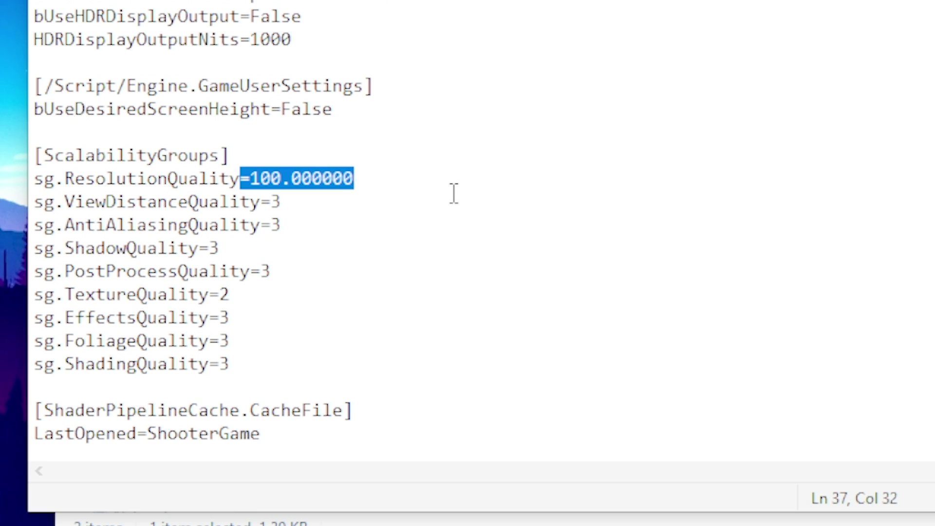
pyautogui.click(369, 179)
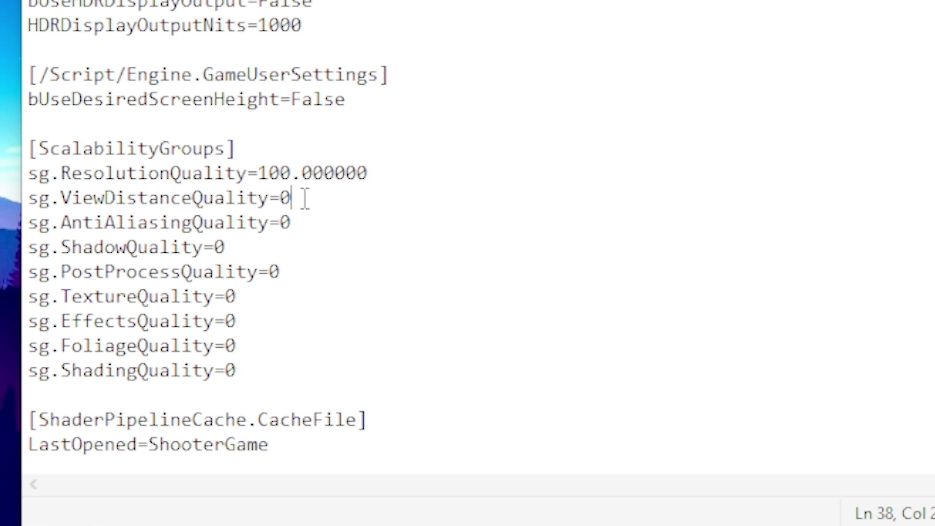
pyautogui.moveTo(310, 197); pyautogui.dragTo(288, 404)
pyautogui.click(319, 204)
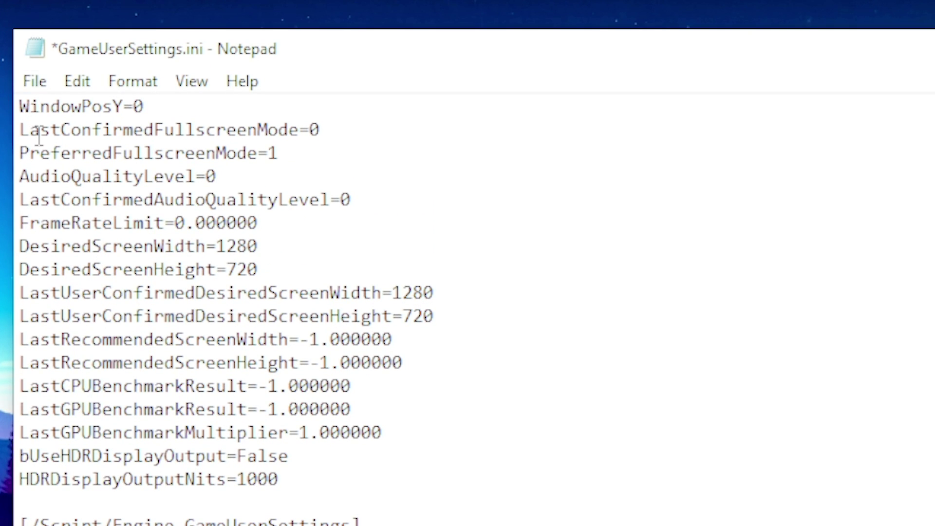
pyautogui.click(43, 82)
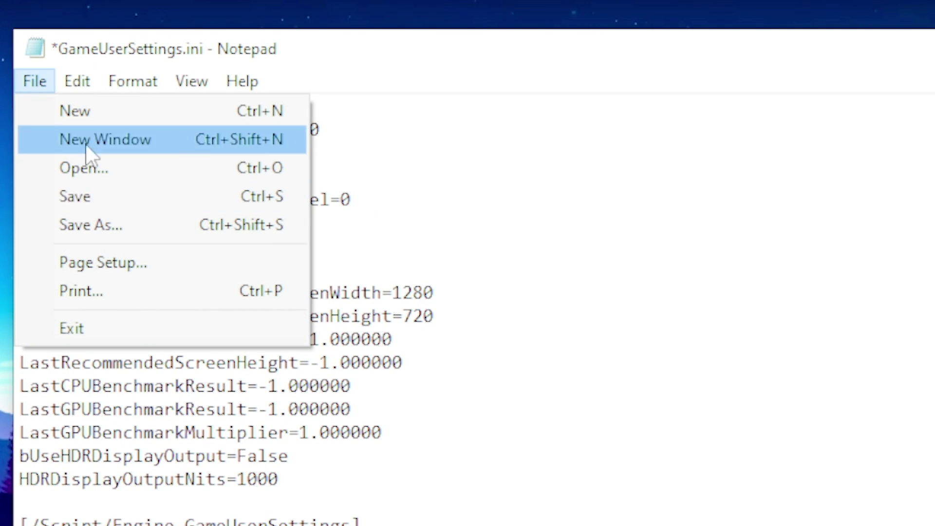
pyautogui.click(147, 197)
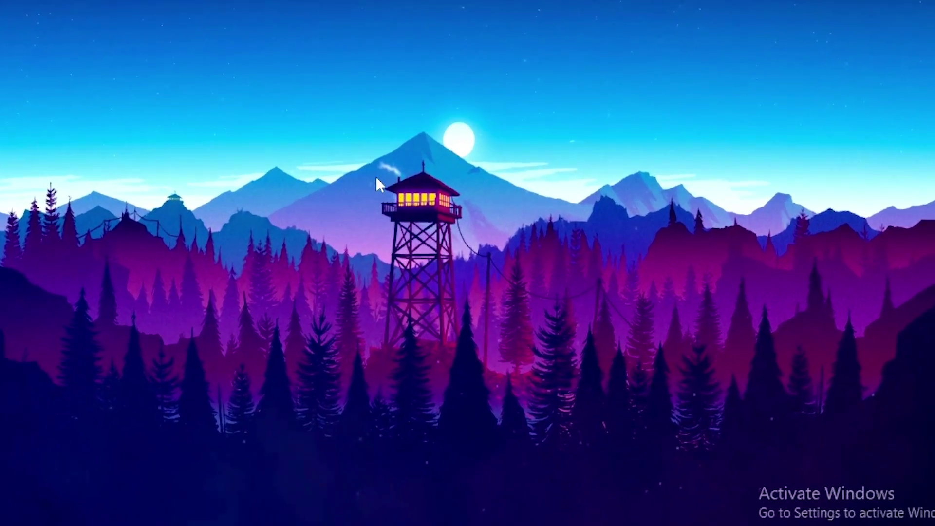
# Go from the desktop's Display settings to Graphics settings, with Desktop app as the app type
pyautogui.rightClick(380, 180)
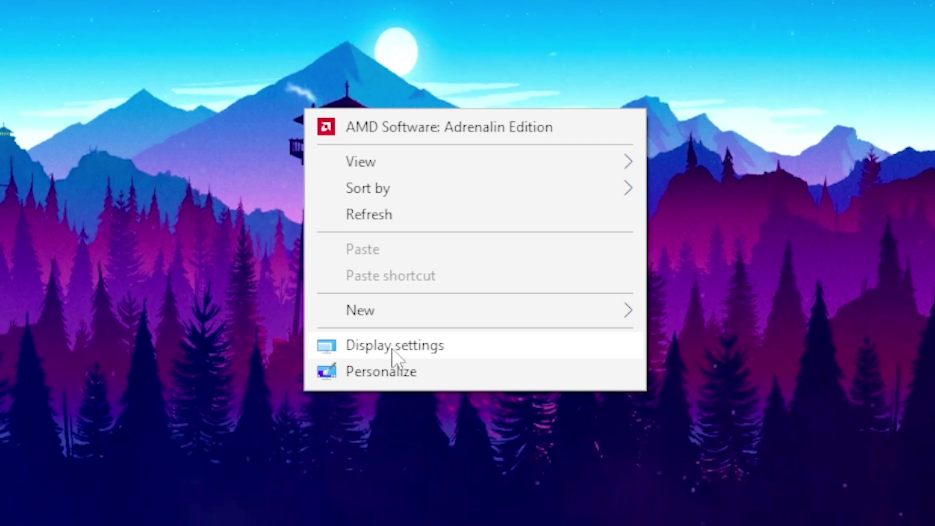
pyautogui.click(392, 345)
pyautogui.scroll(-5, 463, 229)
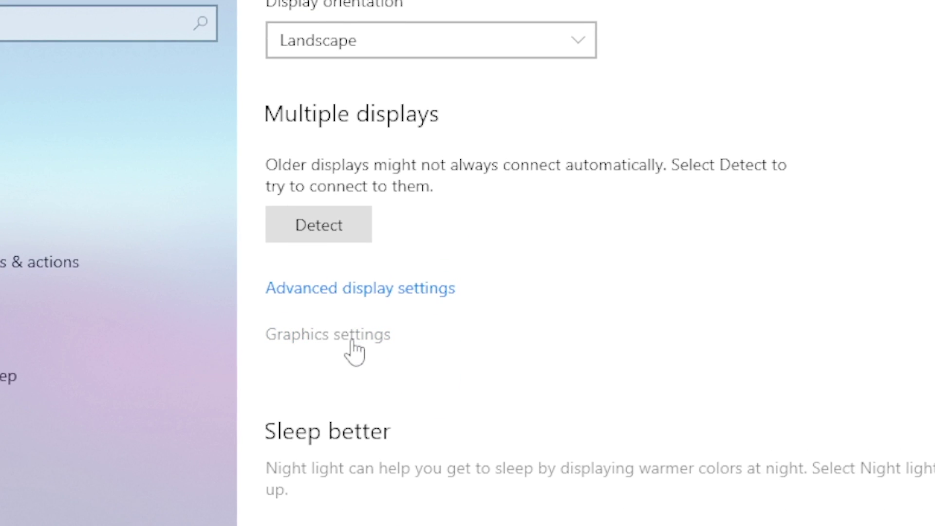
pyautogui.click(353, 342)
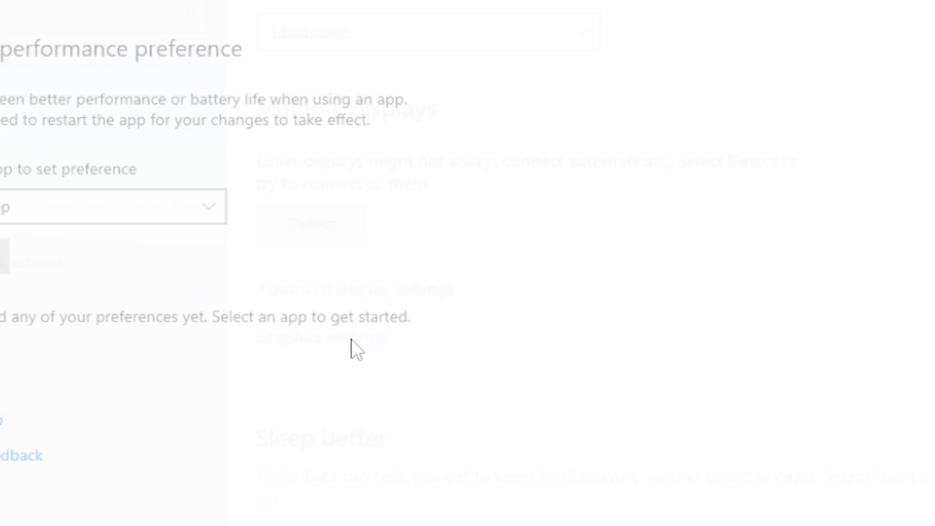
pyautogui.click(81, 227)
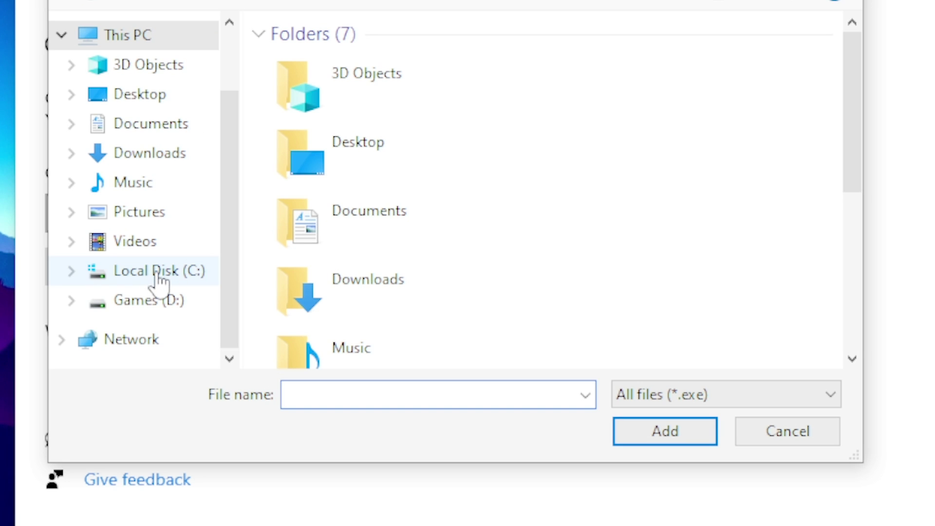
# Add C:\Riot Games\VALORANT\live\VALORANT.exe and save its graphics preference as High performance
pyautogui.click(158, 272)
pyautogui.scroll(-3, 399, 214)
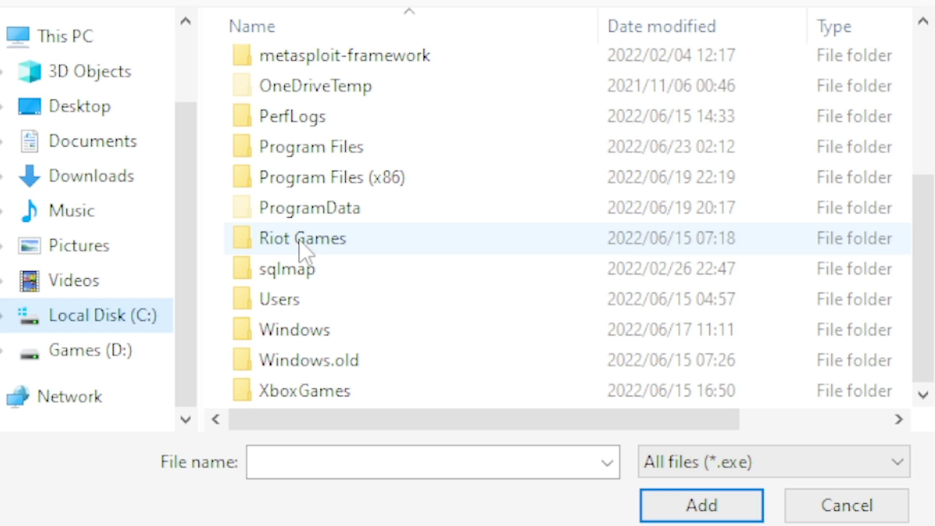
pyautogui.doubleClick(302, 244)
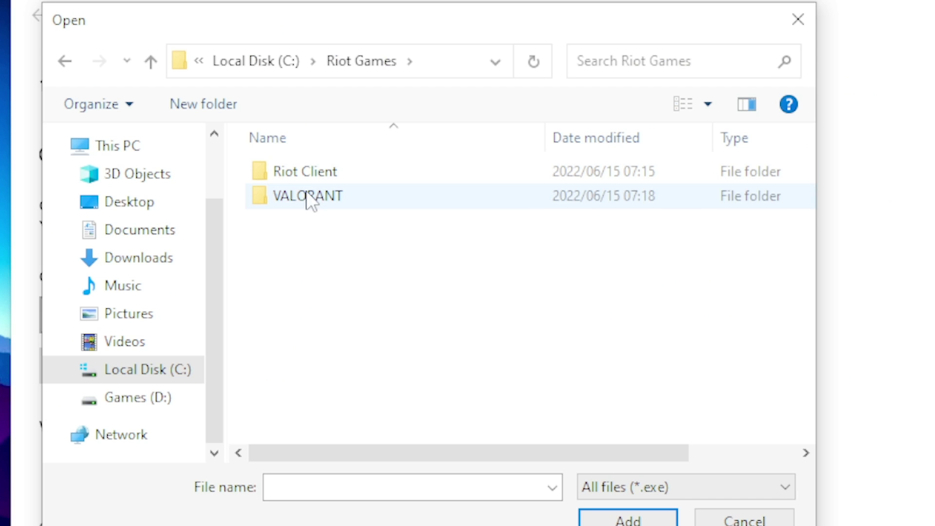
pyautogui.doubleClick(314, 196)
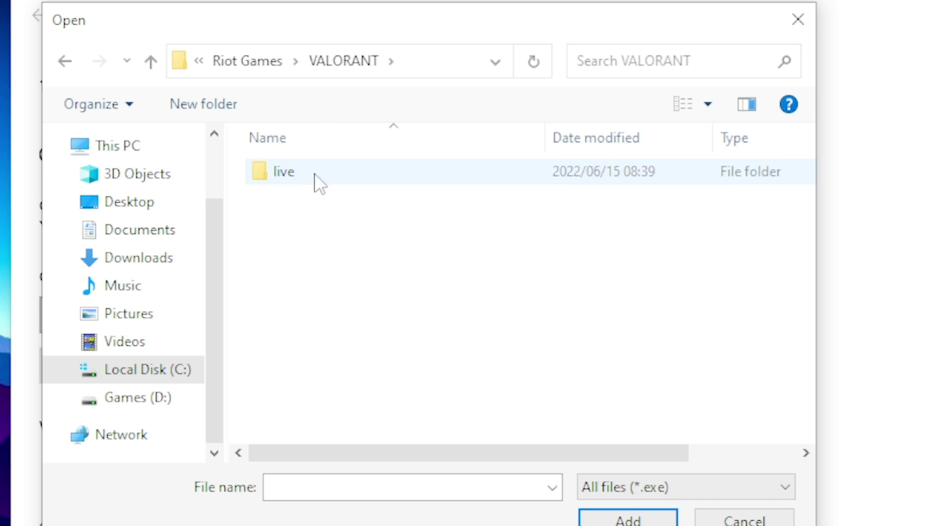
pyautogui.doubleClick(246, 186)
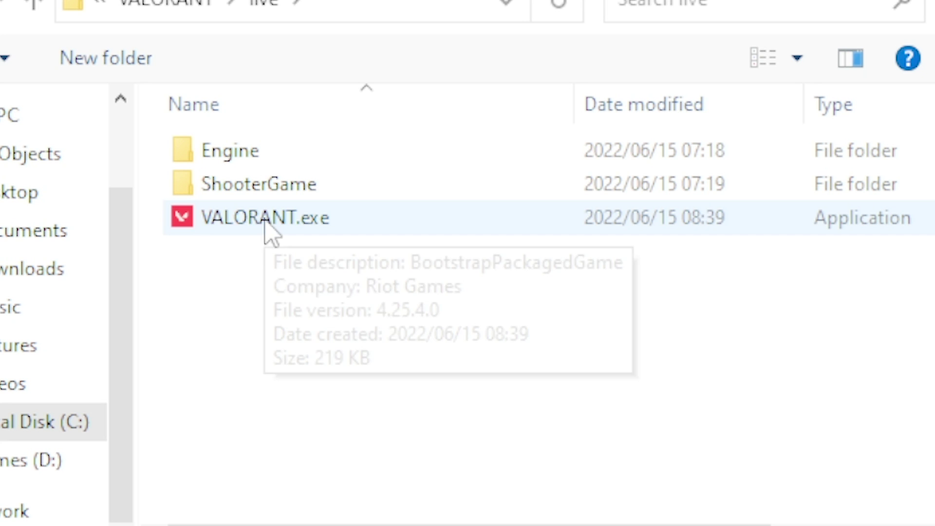
pyautogui.click(209, 227)
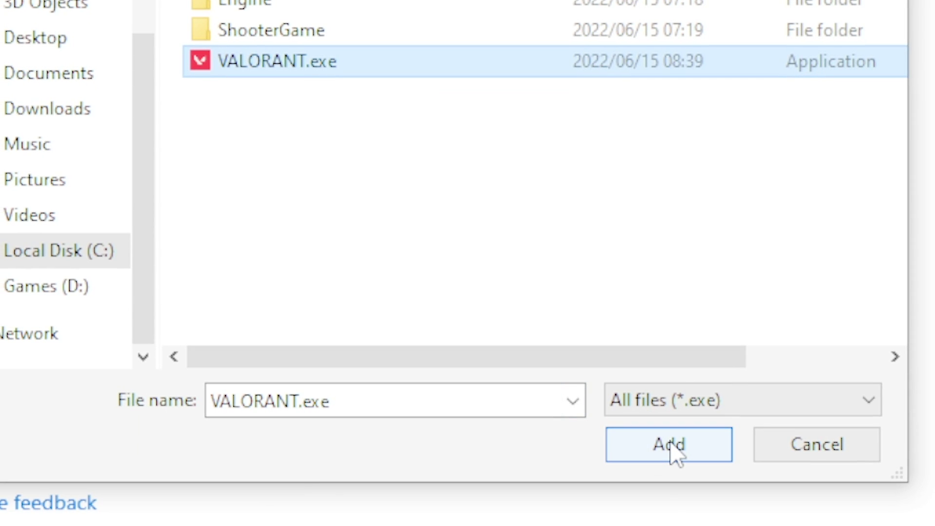
pyautogui.click(670, 444)
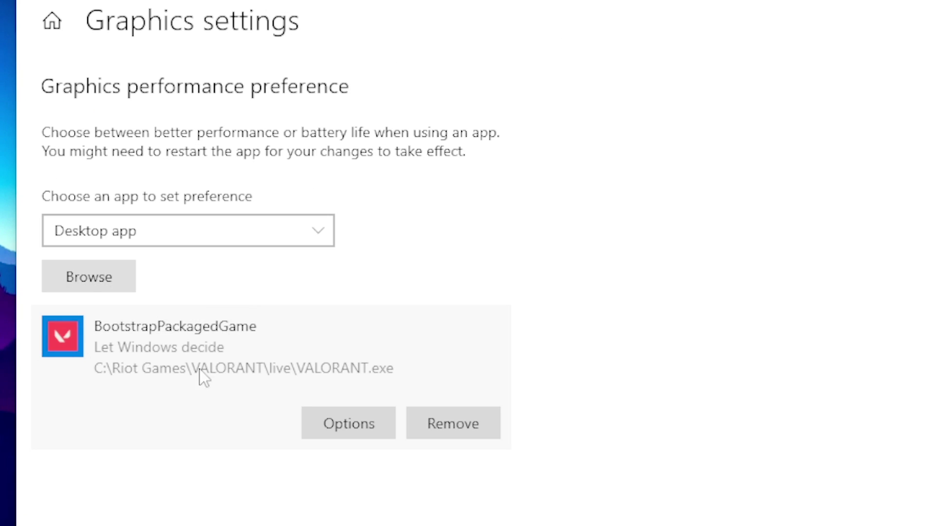
pyautogui.click(363, 431)
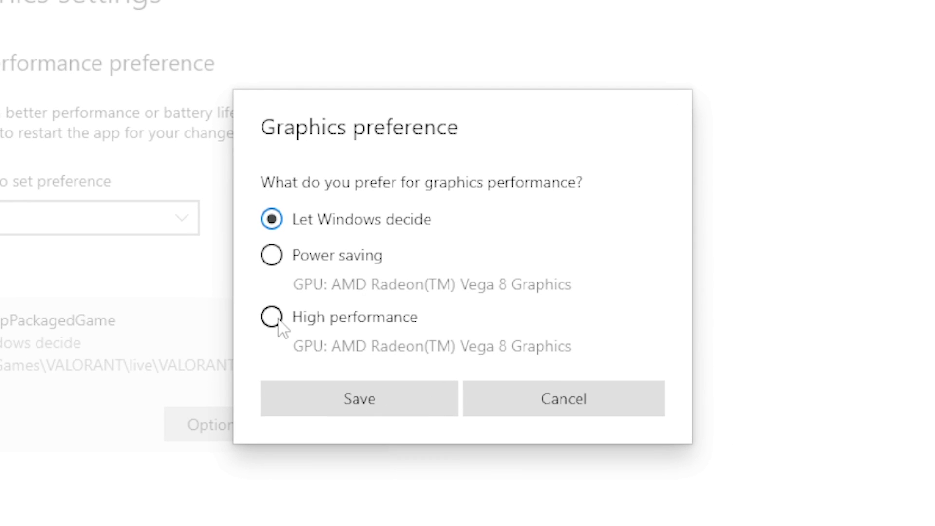
pyautogui.click(403, 402)
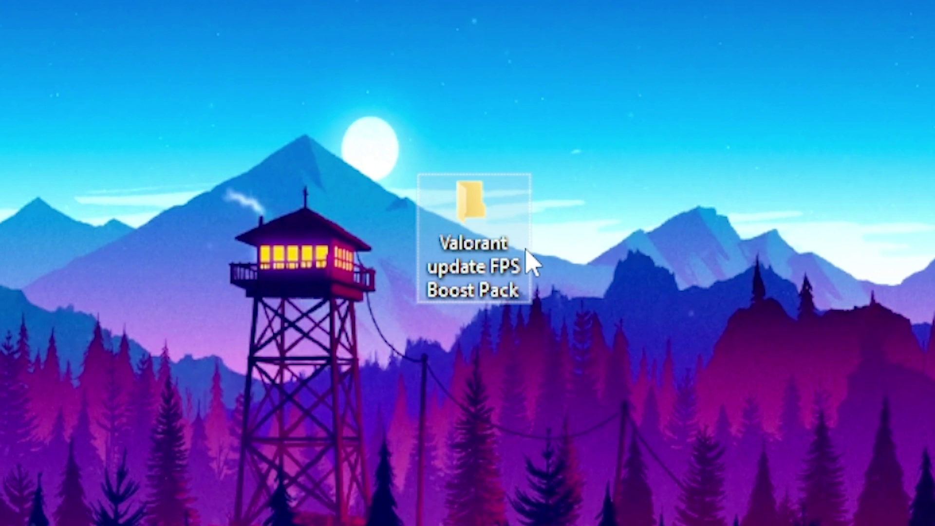
# Merge CPU Priority.reg from the FPS Boost Pack's 1- Registry Optimizations folder into the registry
pyautogui.doubleClick(497, 261)
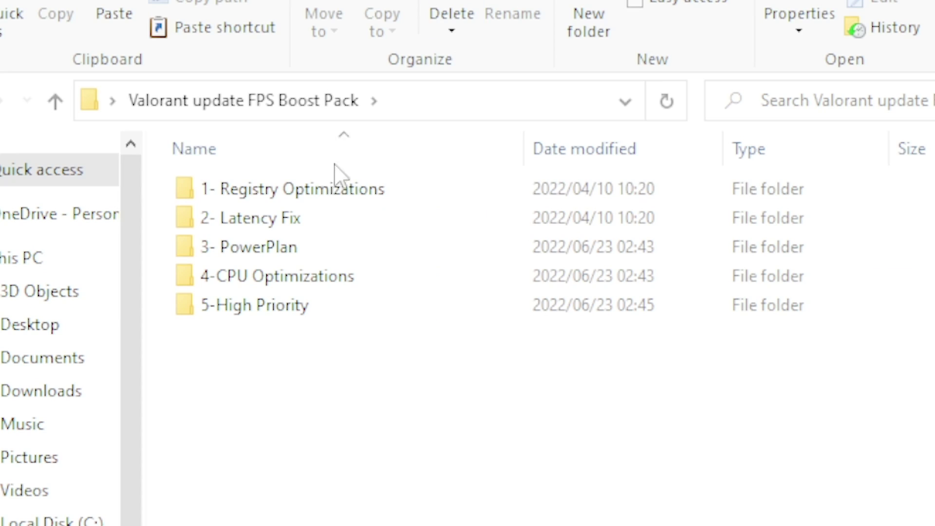
pyautogui.doubleClick(271, 188)
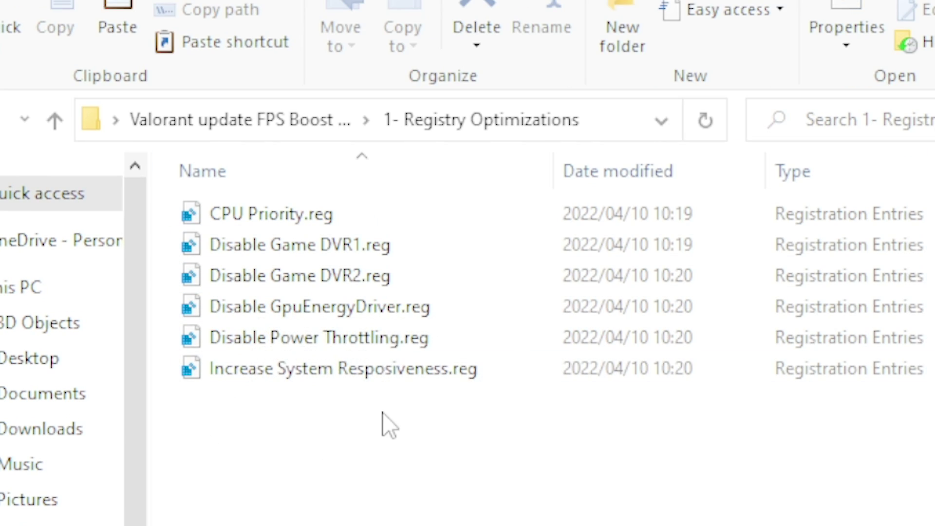
pyautogui.moveTo(382, 411); pyautogui.dragTo(378, 233)
pyautogui.click(339, 217)
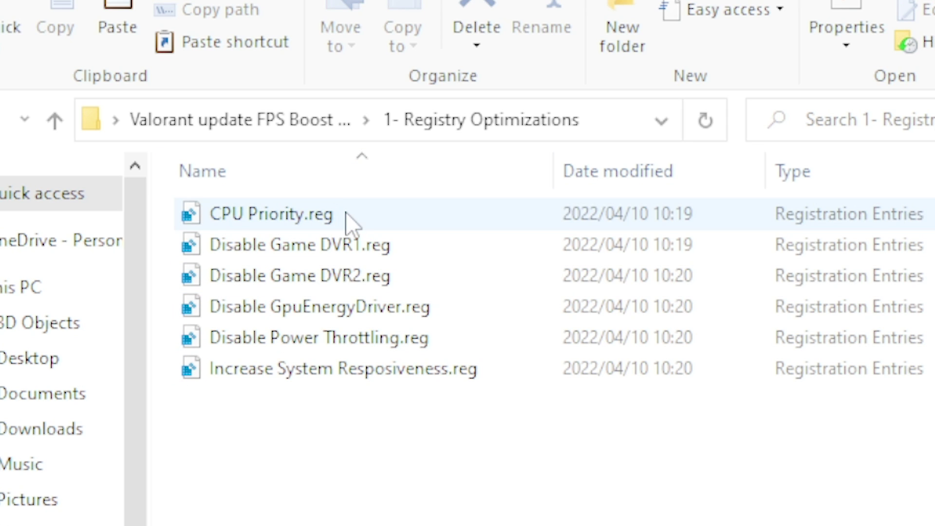
pyautogui.rightClick(346, 215)
pyautogui.rightClick(313, 216)
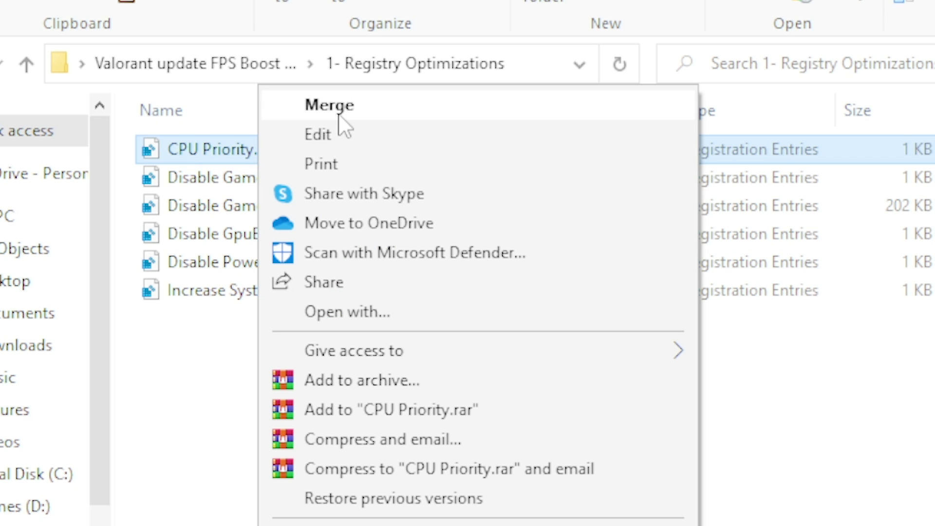
pyautogui.click(247, 321)
pyautogui.moveTo(248, 321); pyautogui.dragTo(249, 165)
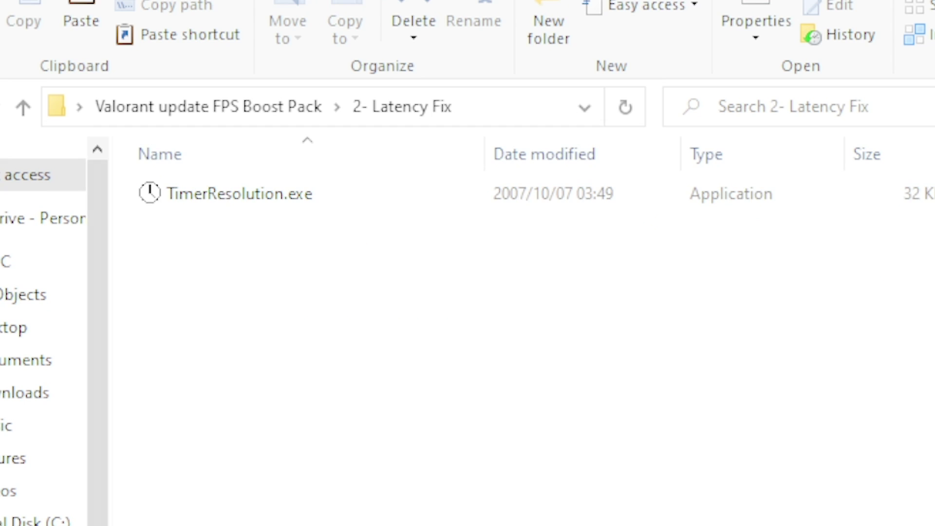
# Run TimerResolution.exe from 2- Latency Fix, set it to Maximum (0.498 ms), and minimize it
pyautogui.hotkey('alt', 'Up')
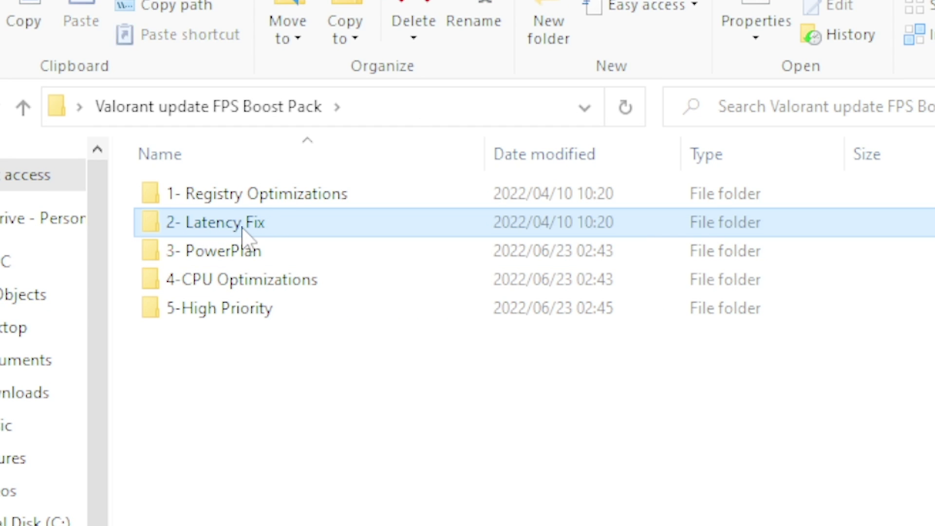
pyautogui.doubleClick(242, 228)
pyautogui.doubleClick(241, 204)
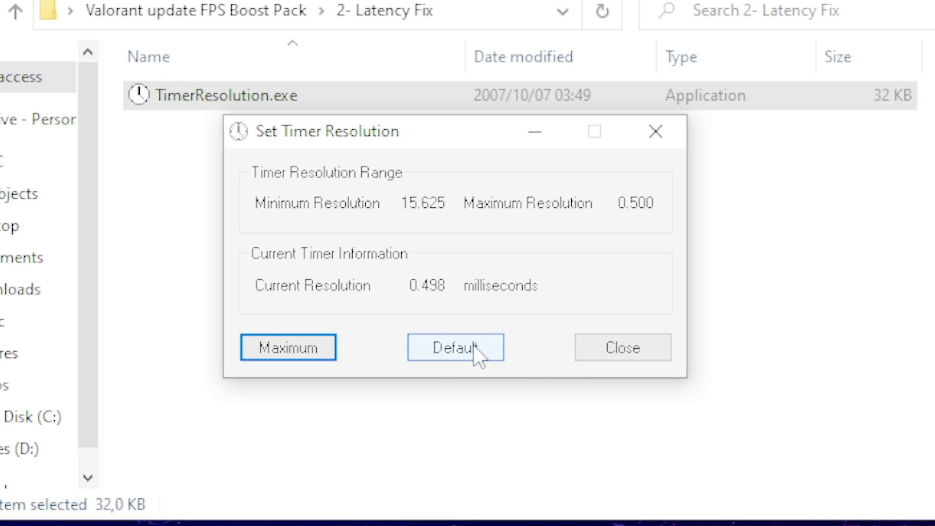
pyautogui.click(456, 348)
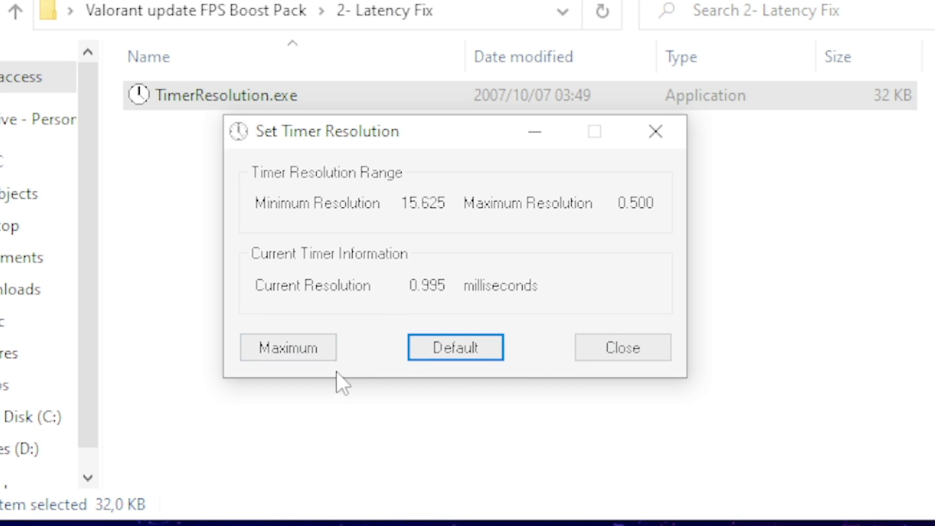
pyautogui.click(312, 348)
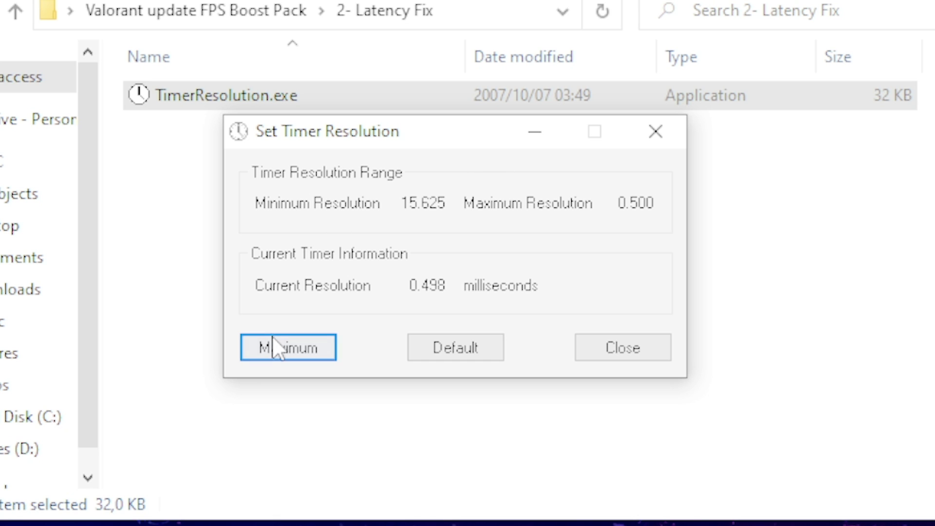
pyautogui.click(534, 133)
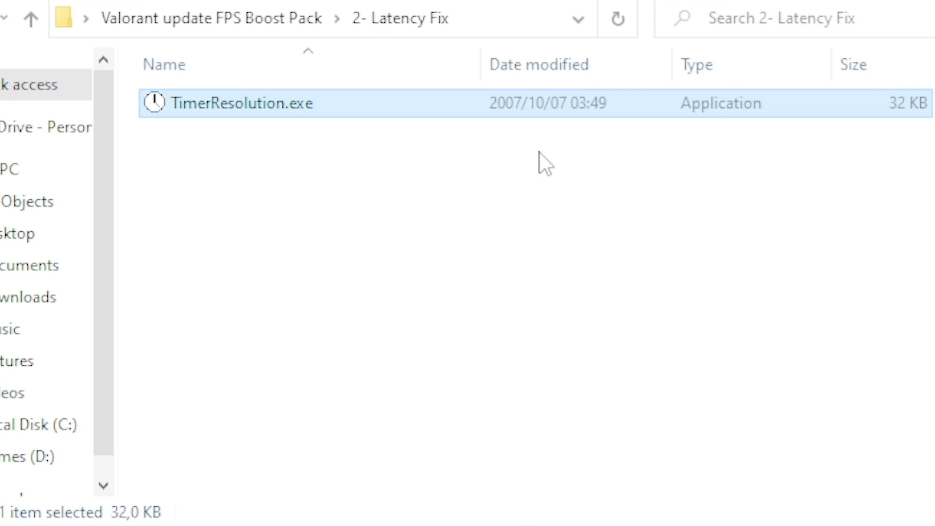
# Copy the powercfg command from 3- PowerPlan's Ultimate Performance CMD.txt
pyautogui.hotkey('alt', 'Up')
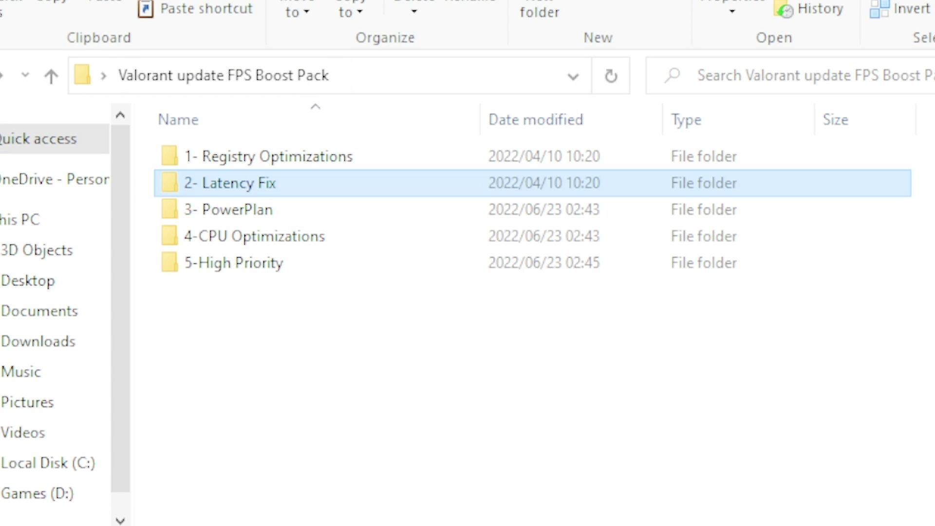
pyautogui.click(282, 209)
pyautogui.doubleClick(282, 208)
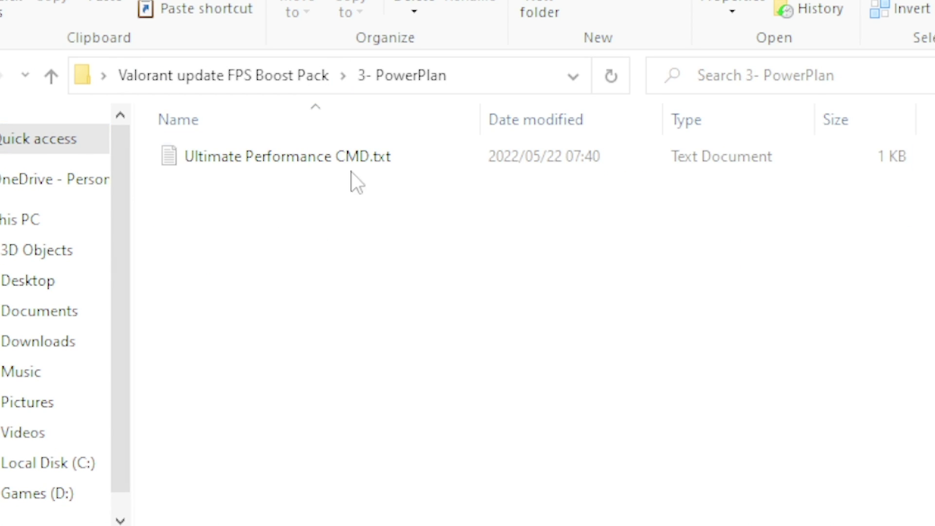
pyautogui.doubleClick(242, 180)
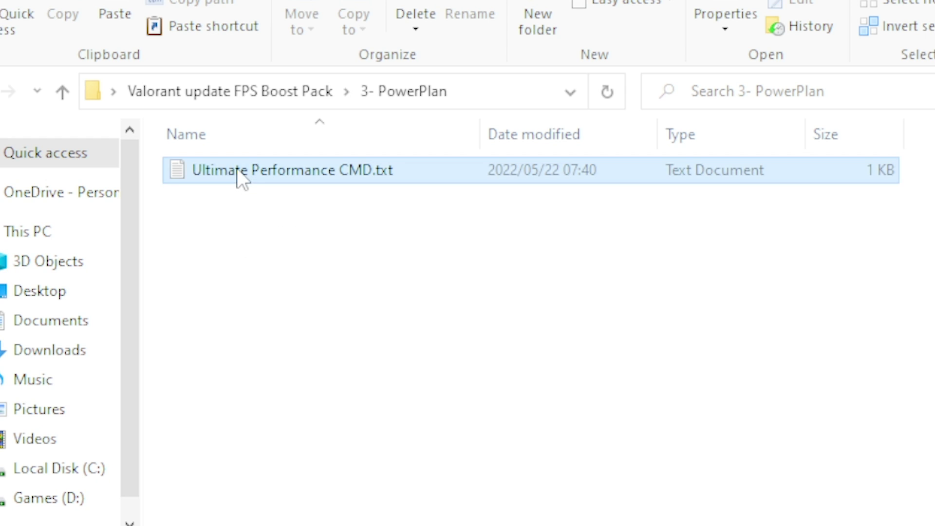
pyautogui.click(250, 67)
pyautogui.moveTo(598, 66); pyautogui.dragTo(55, 68)
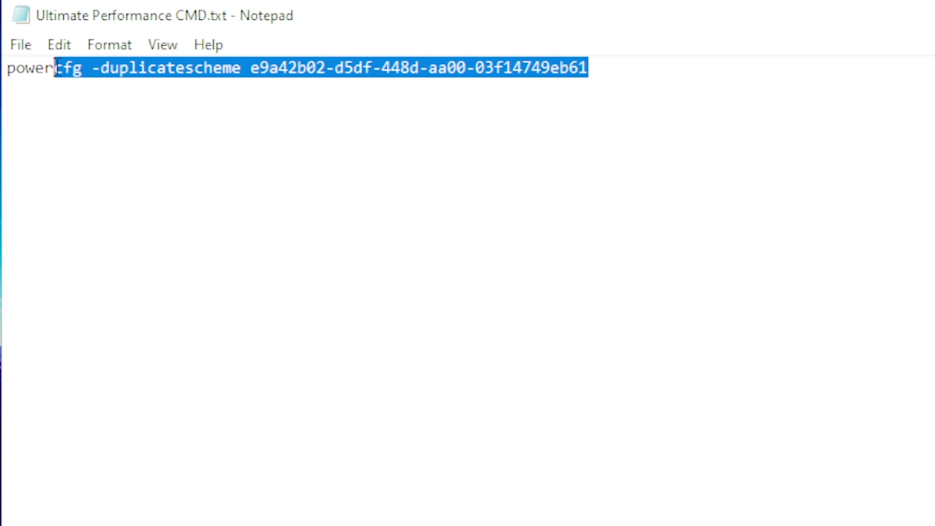
pyautogui.rightClick(55, 68)
pyautogui.click(161, 134)
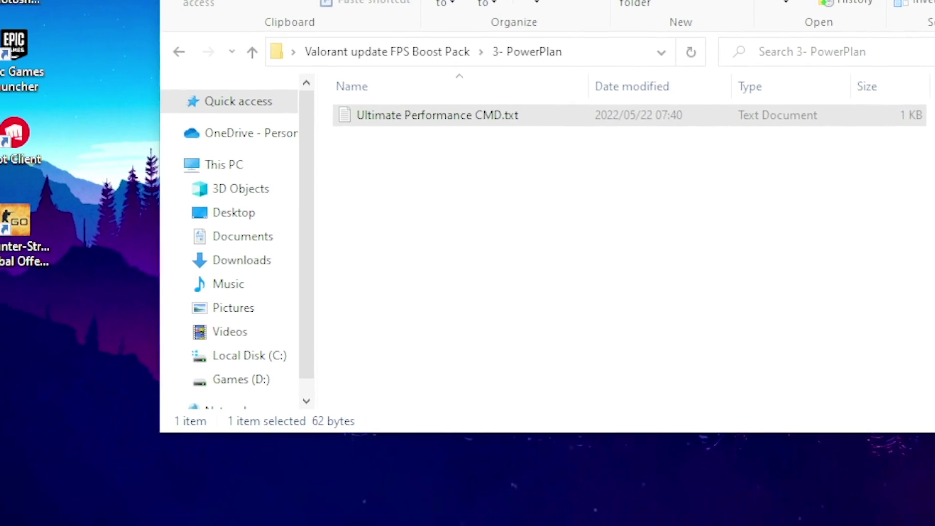
# Paste and run the powercfg -duplicatescheme command in an administrator Command Prompt
pyautogui.press('super')
pyautogui.write('cmd')
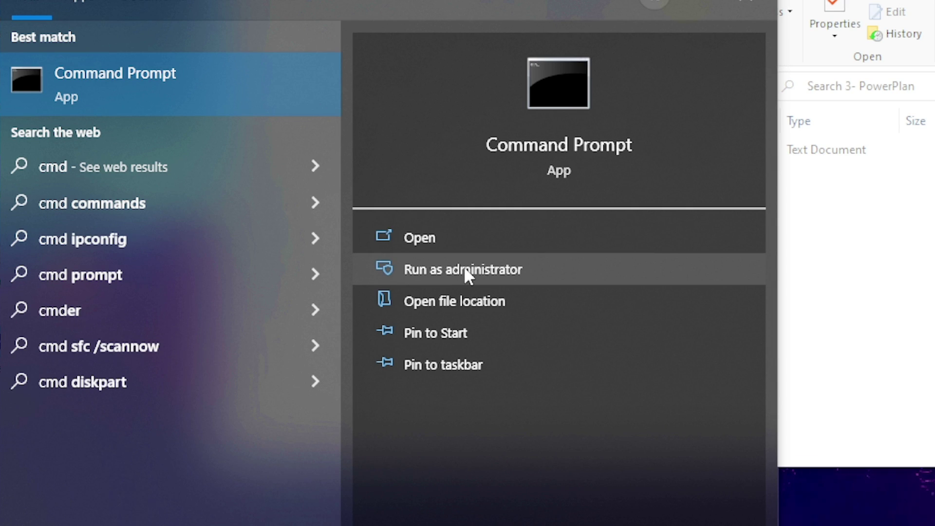
pyautogui.click(465, 269)
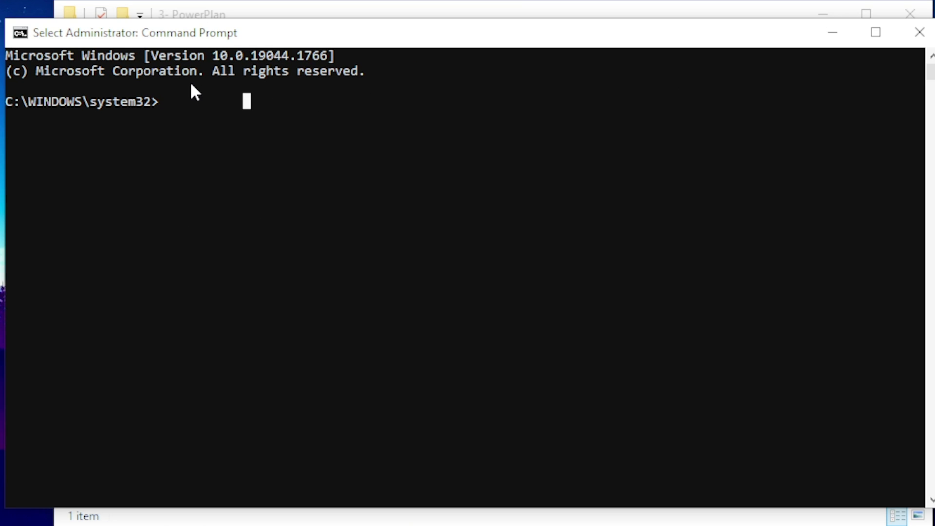
pyautogui.rightClick(190, 80)
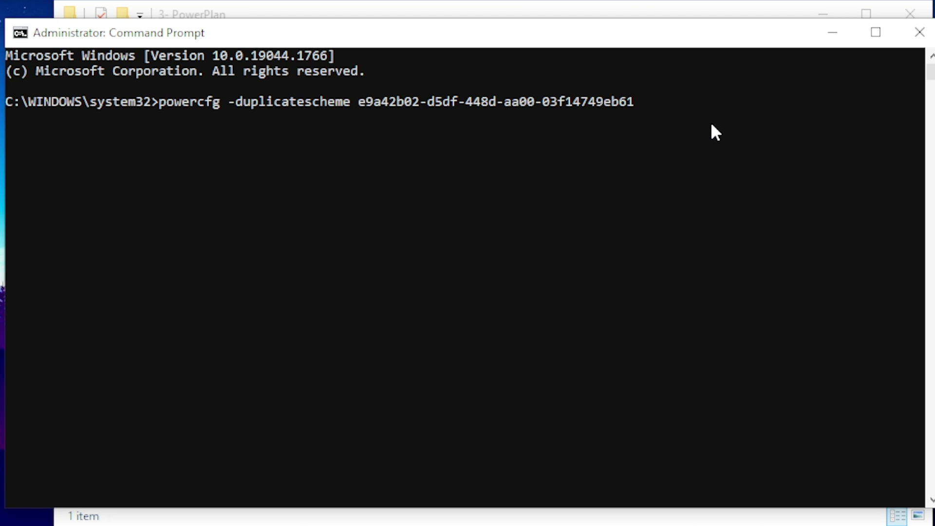
pyautogui.press('Return')
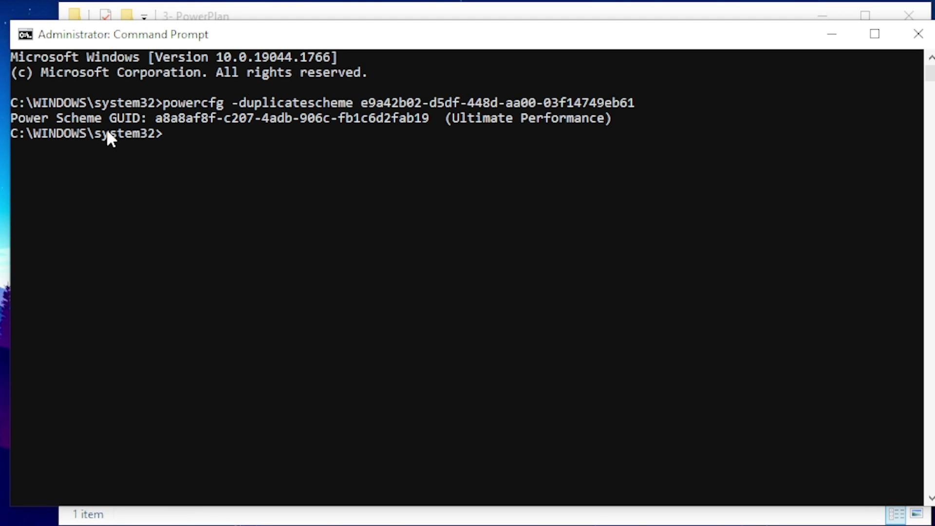
pyautogui.moveTo(452, 122); pyautogui.dragTo(610, 122)
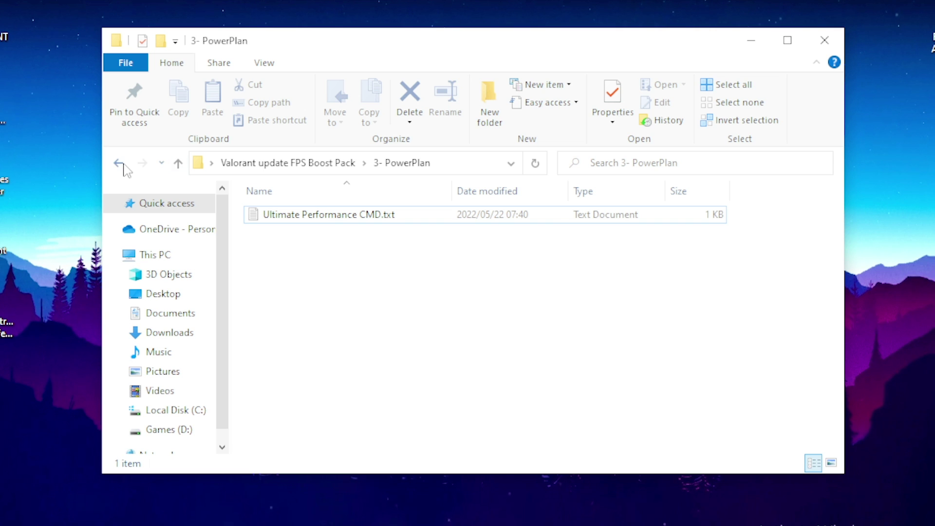
# Search 'power' and select Ultimate Performance under Choose a power plan
pyautogui.click(123, 165)
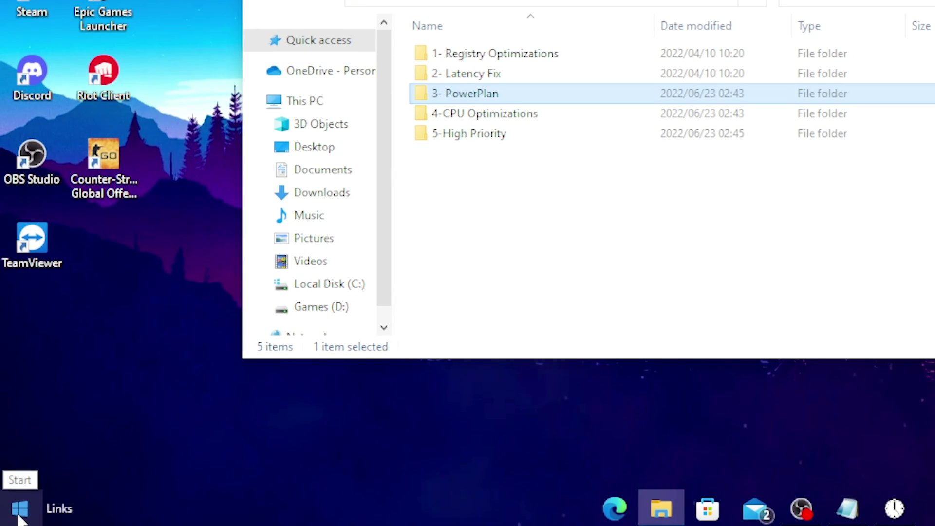
pyautogui.click(14, 509)
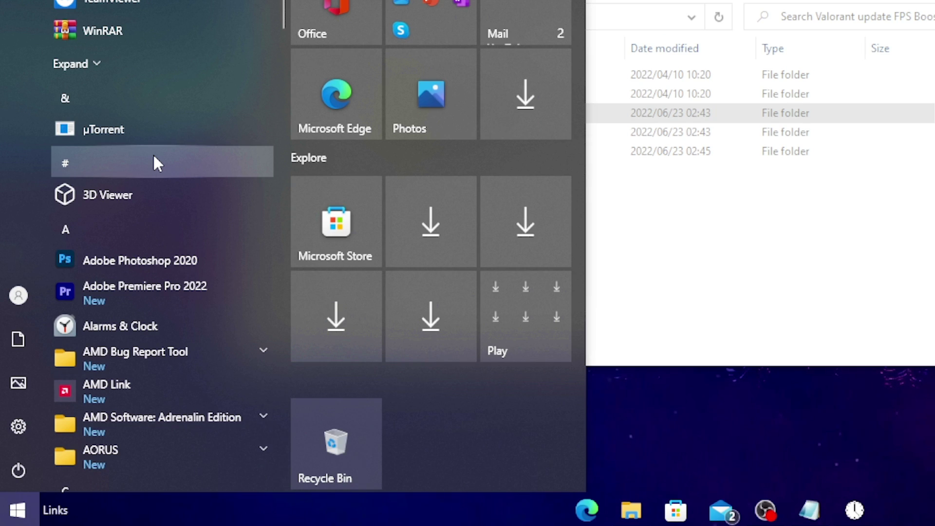
pyautogui.write('power')
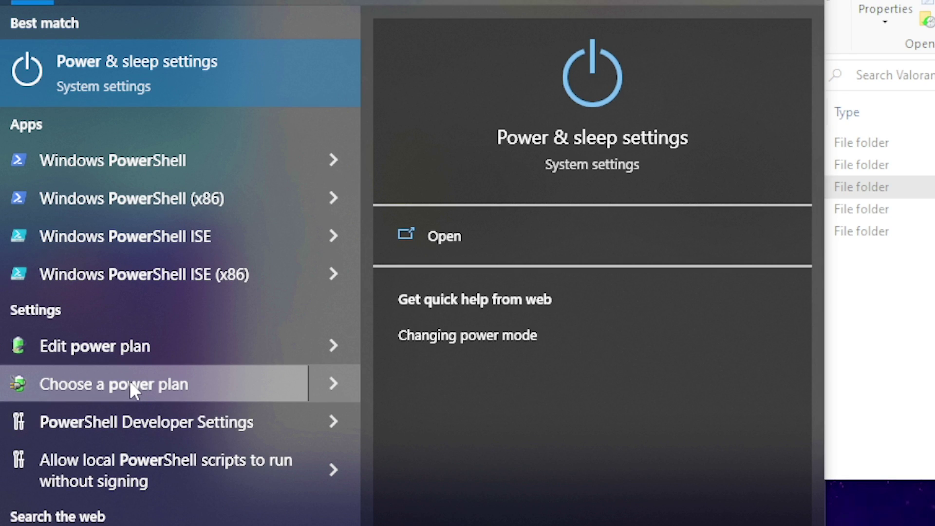
pyautogui.click(131, 384)
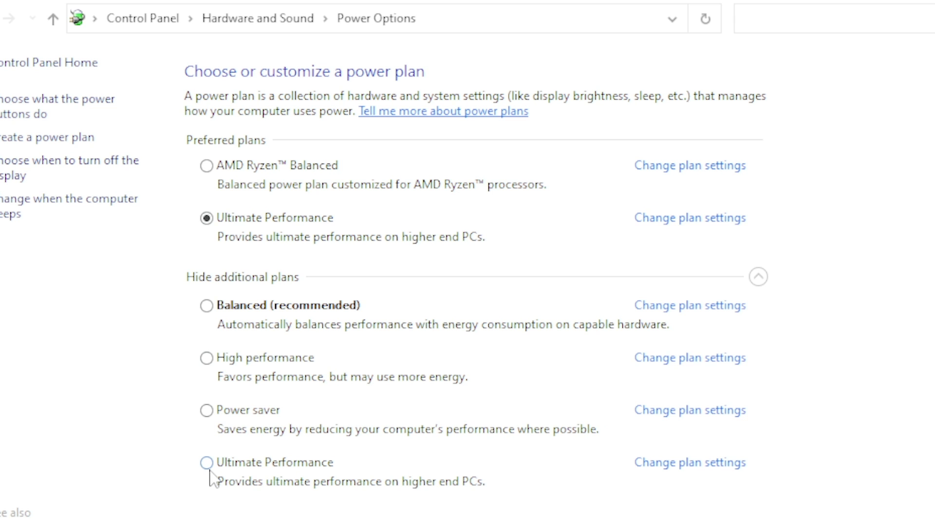
pyautogui.click(206, 463)
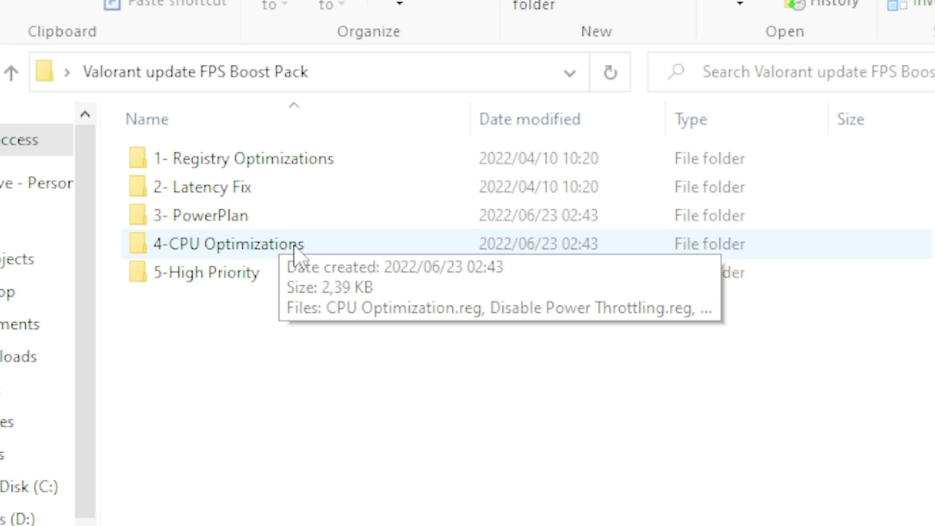
# Select all four .reg files in 4-CPU Optimizations, then open the 5-High Priority folder
pyautogui.doubleClick(298, 257)
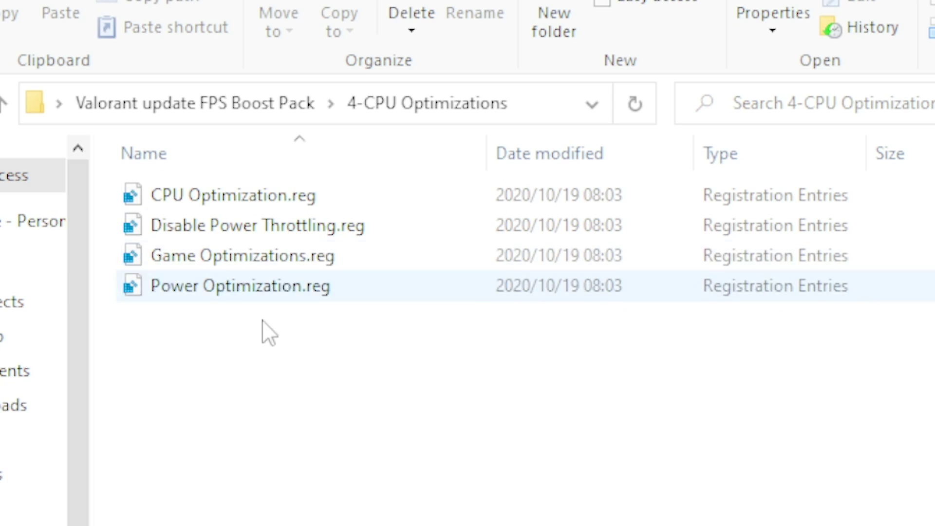
pyautogui.moveTo(251, 351); pyautogui.dragTo(287, 207)
pyautogui.click(282, 367)
pyautogui.moveTo(282, 367); pyautogui.dragTo(293, 197)
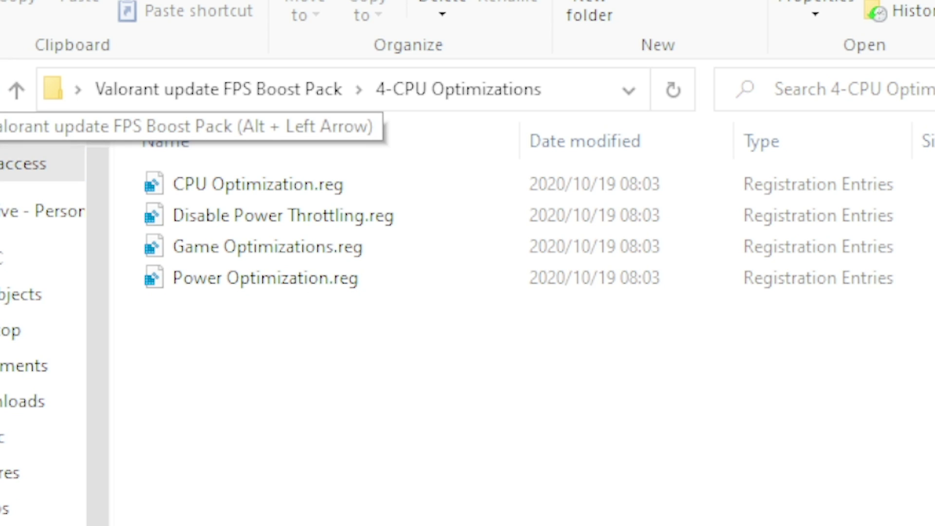
pyautogui.click(4, 81)
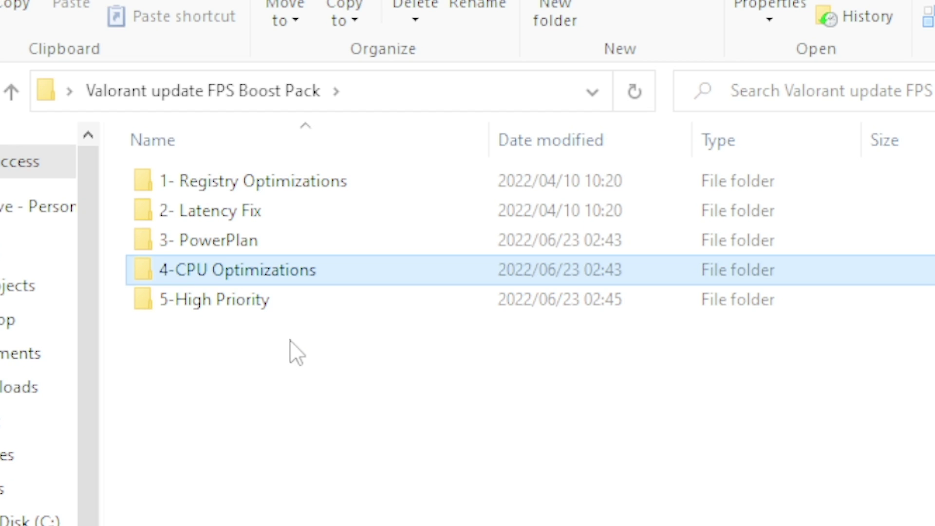
pyautogui.doubleClick(273, 306)
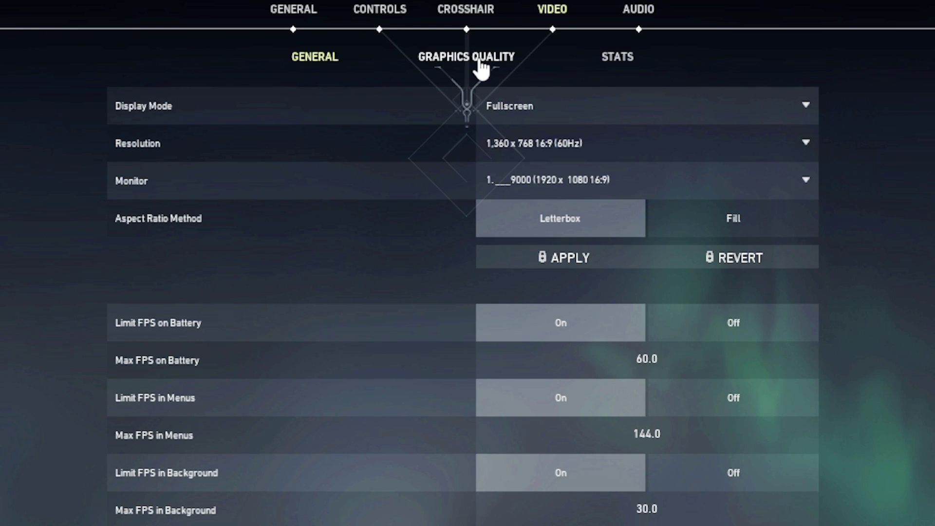
# Bring up Valorant's Graphics Quality settings and switch Bloom on
pyautogui.click(482, 69)
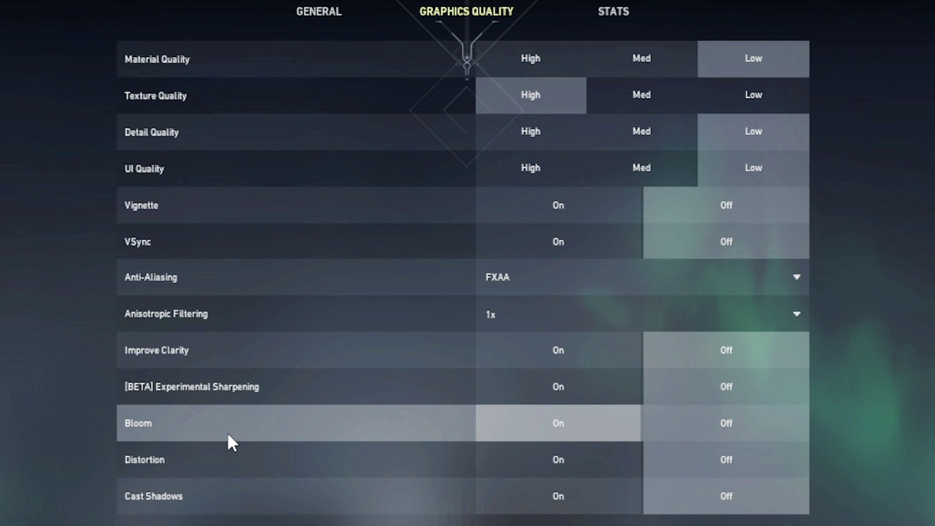
pyautogui.click(538, 419)
pyautogui.moveTo(144, 467)
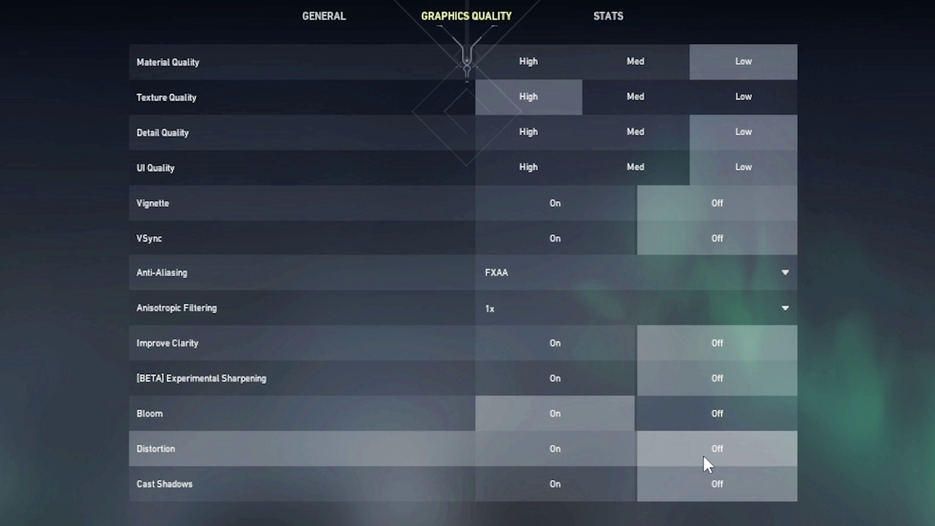